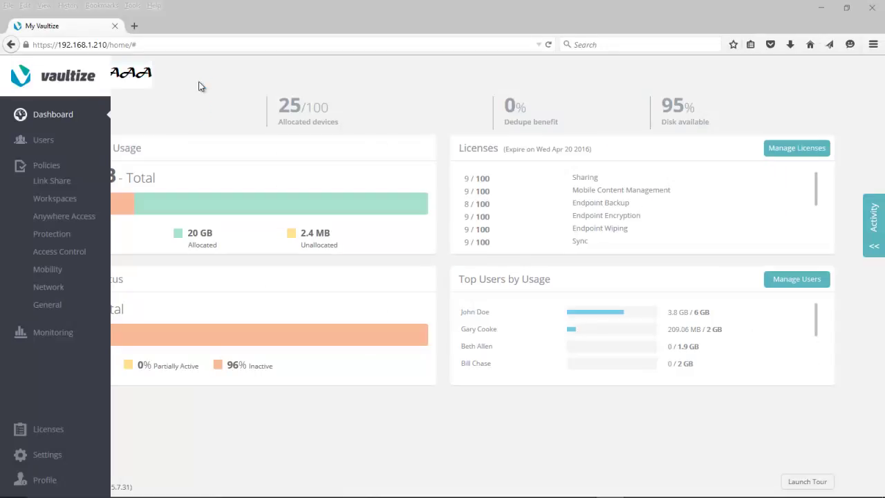
# Edit the AAAA Link Sharing Policy, passing Fencing, Time-based Access and Link Share Controls to reach Share Link Permissions.
pyautogui.click(41, 181)
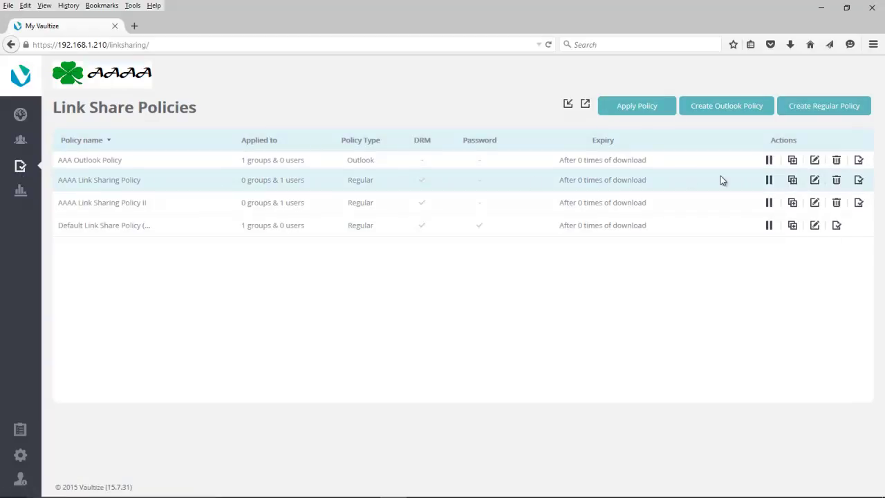
pyautogui.click(814, 180)
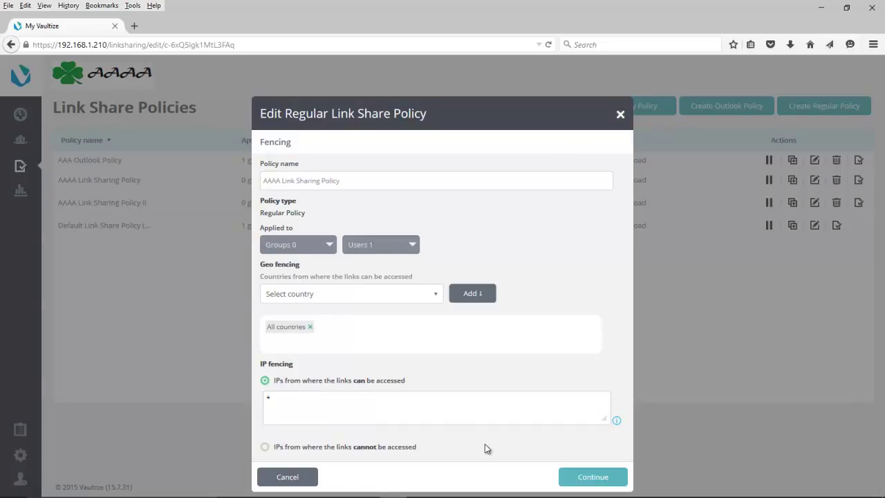
pyautogui.click(565, 473)
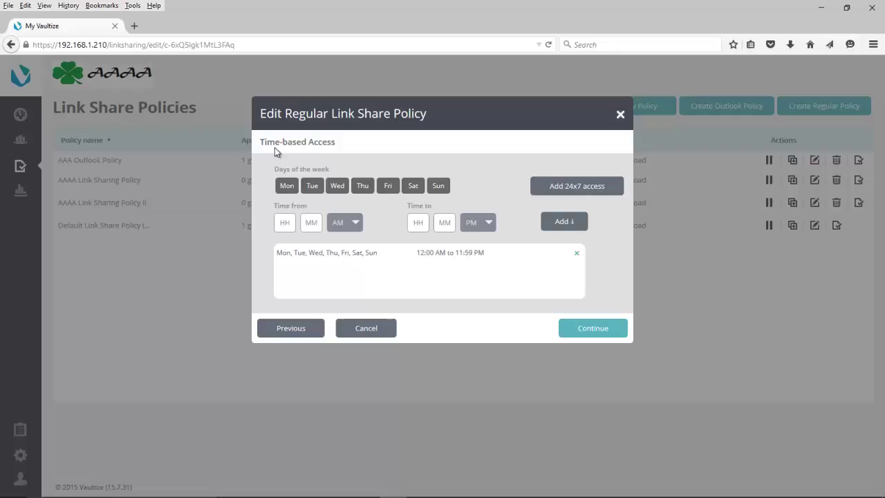
pyautogui.click(585, 330)
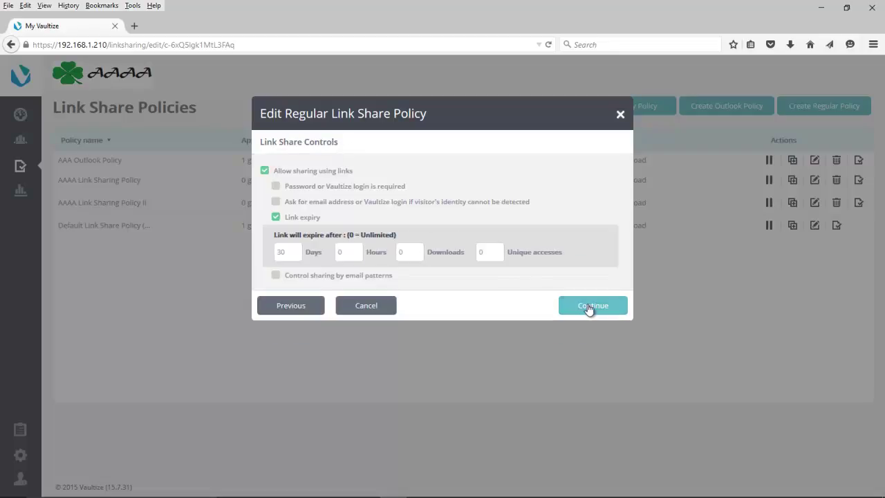
pyautogui.click(589, 306)
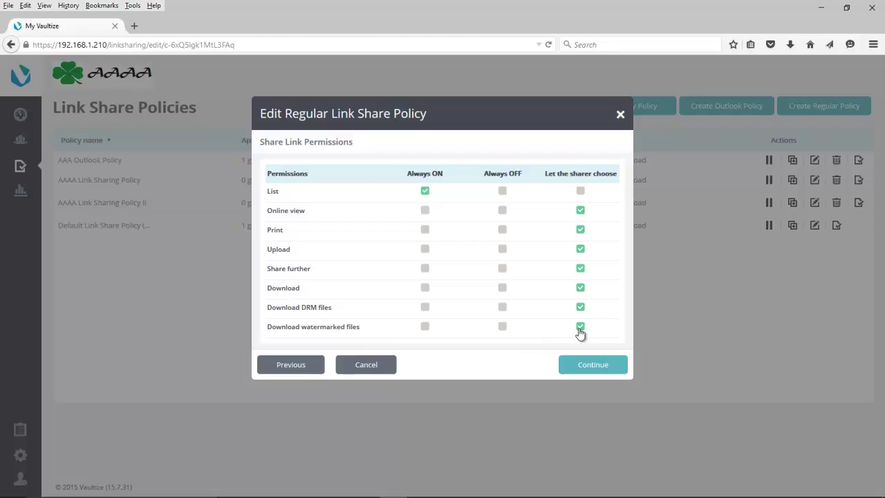
# Under Advanced Options, add the link visitor's email and access date and time to the text watermark.
pyautogui.click(586, 367)
pyautogui.scroll(-2, 435, 263)
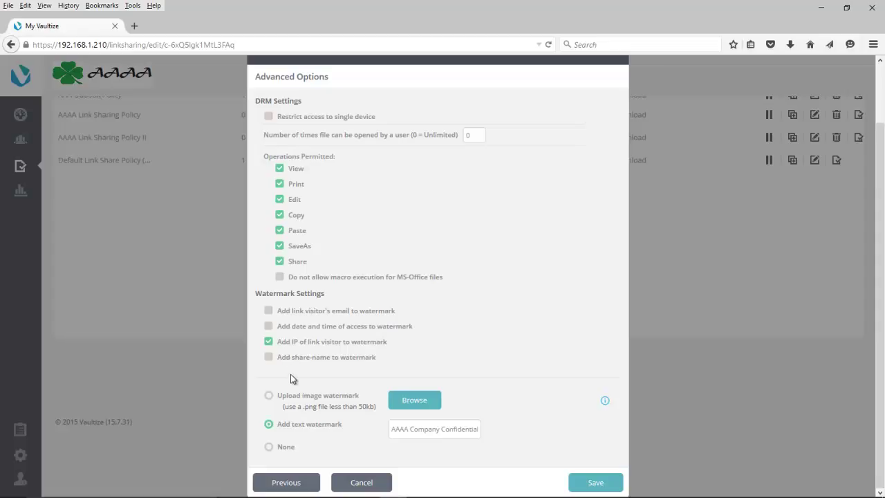
pyautogui.click(269, 311)
pyautogui.click(269, 326)
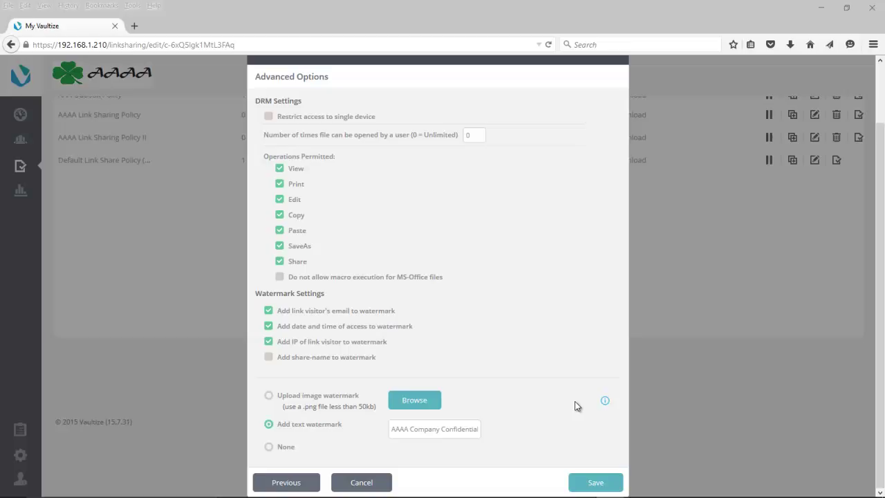
# Save the policy, then share '5 File Security Mistakes' from Test Folder as a Vaultize link.
pyautogui.click(597, 483)
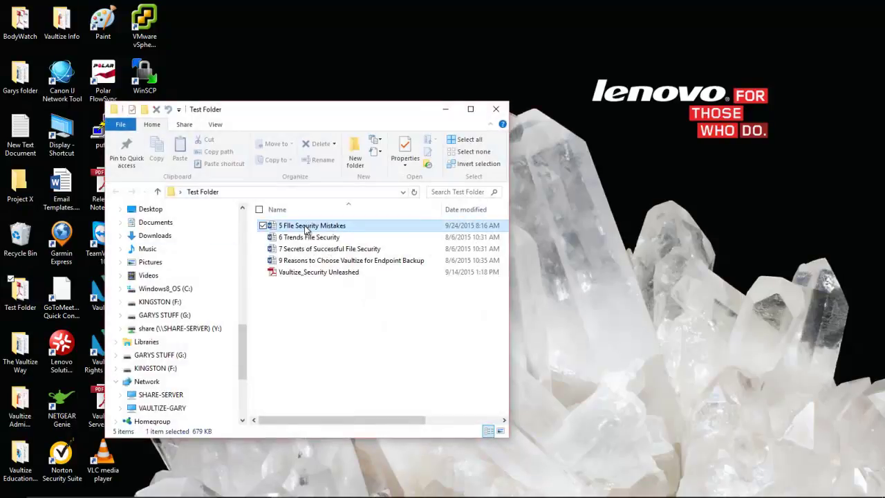
pyautogui.rightClick(304, 227)
pyautogui.click(214, 328)
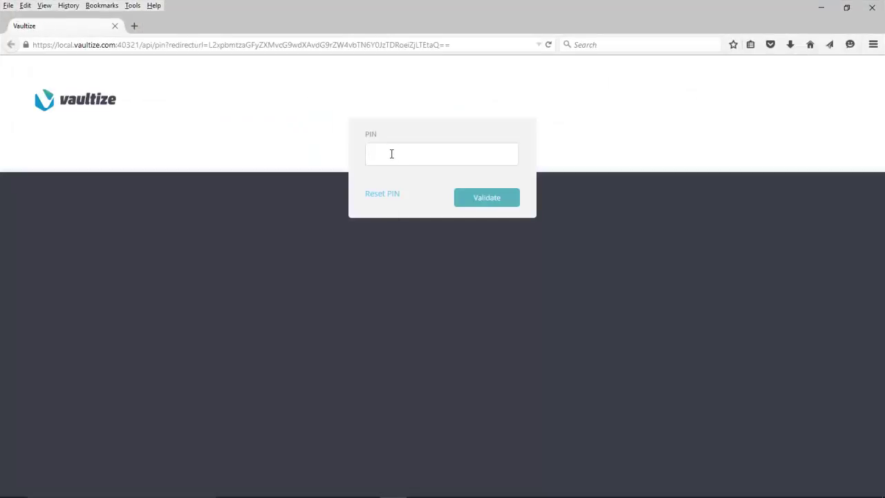
pyautogui.click(391, 153)
pyautogui.write('1234')
pyautogui.press('Return')
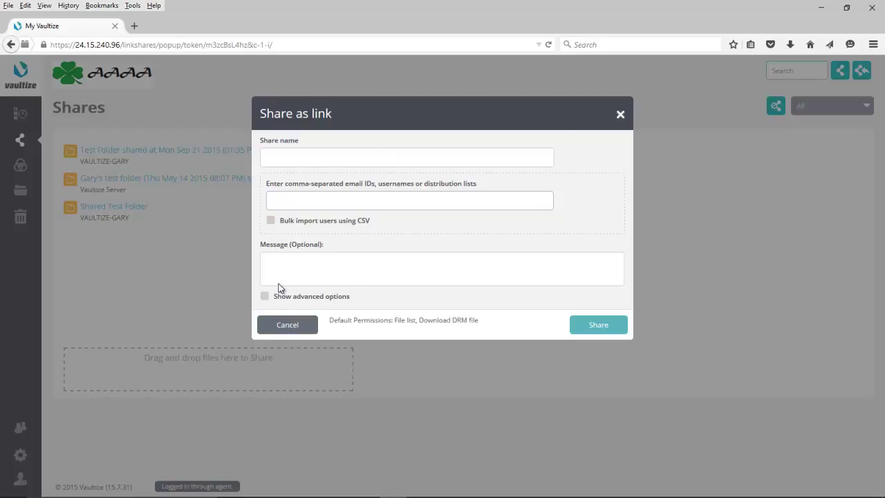
pyautogui.click(621, 114)
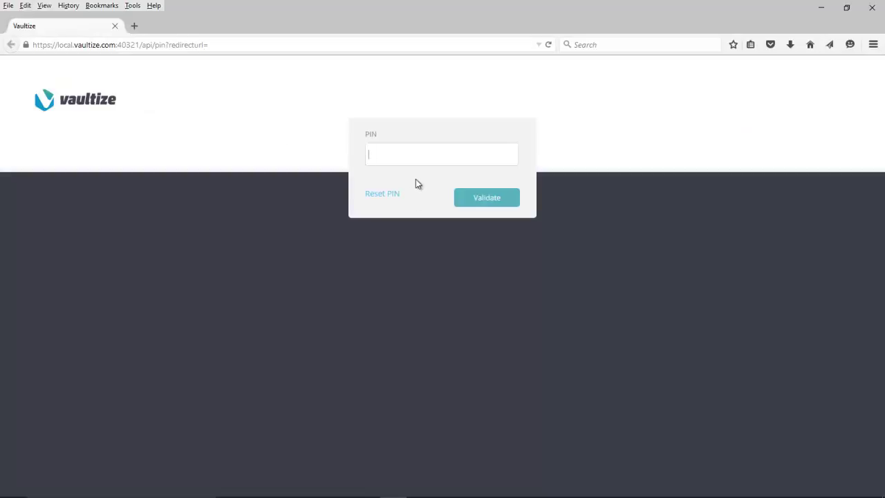
# Unlock Vaultize with the PIN and scroll My Data down to 5 File Security Mistakes.docx.
pyautogui.write('1234')
pyautogui.press('Return')
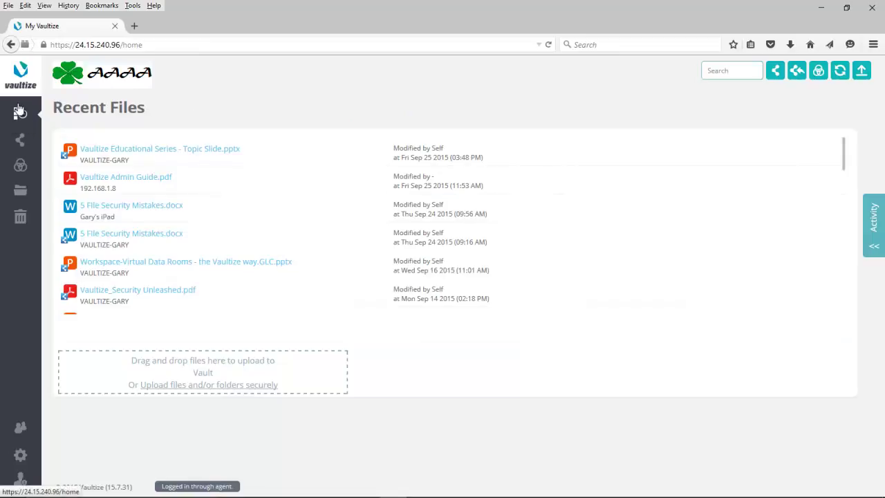
pyautogui.moveTo(504, 162)
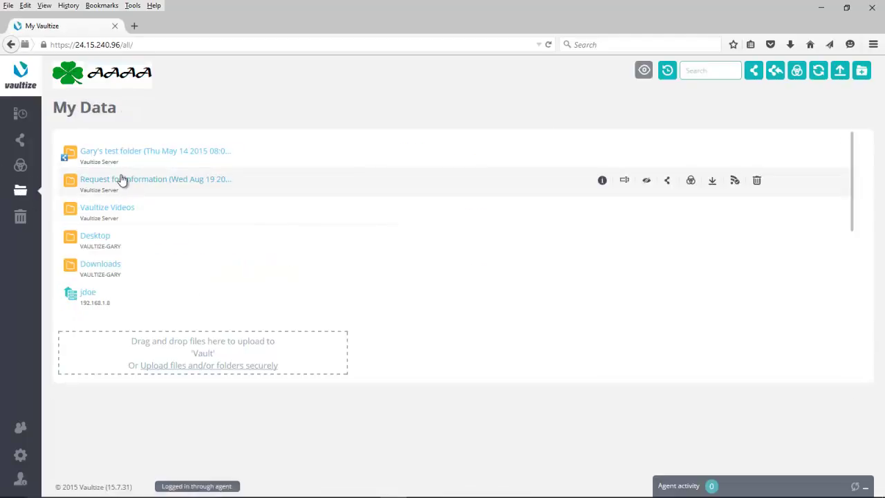
pyautogui.scroll(-2, 118, 265)
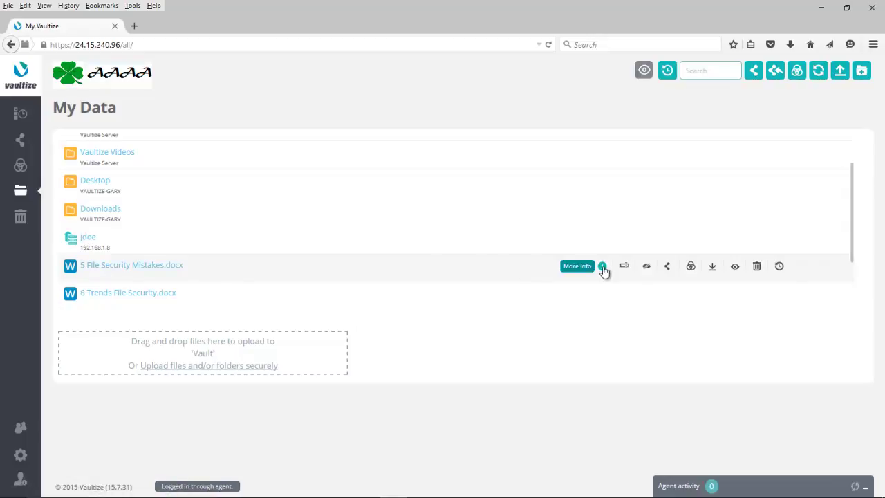
# Share 5 File Security Mistakes.docx as a link and add the recipient's e-mail address.
pyautogui.click(668, 268)
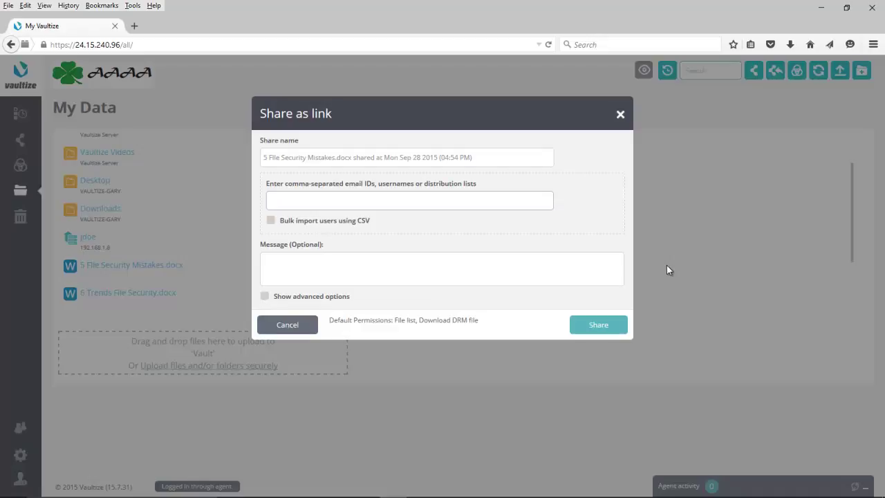
pyautogui.click(296, 200)
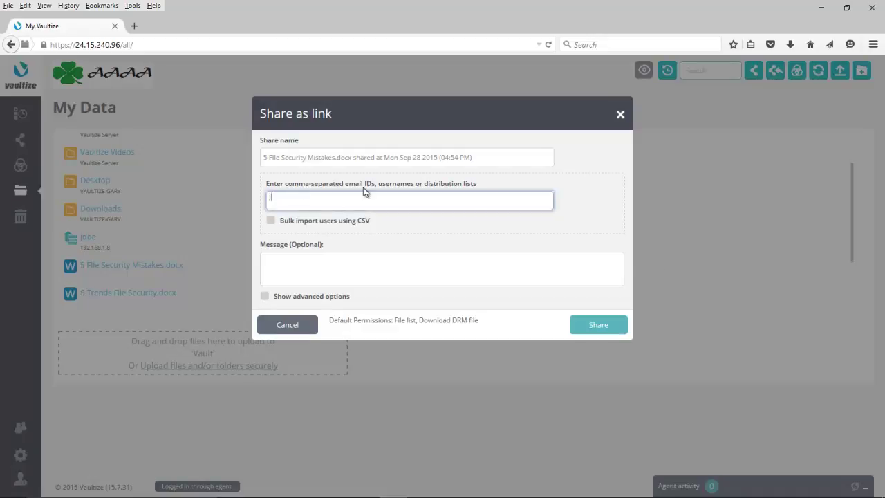
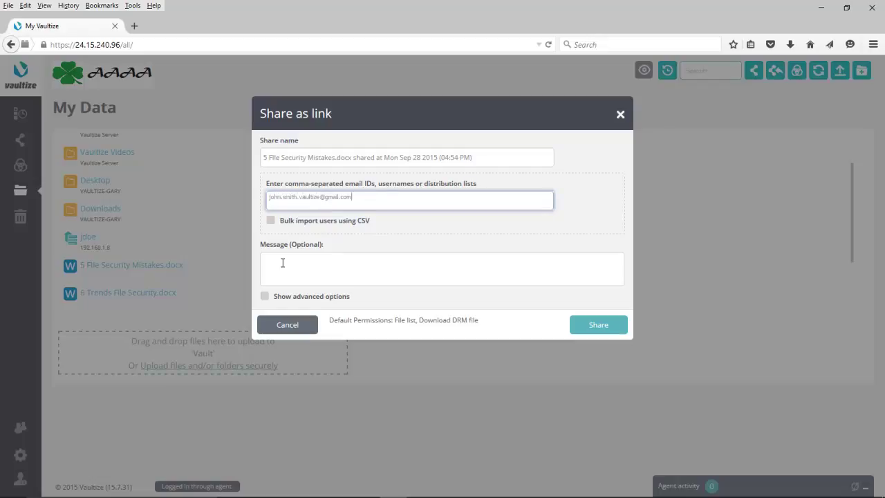
pyautogui.click(264, 296)
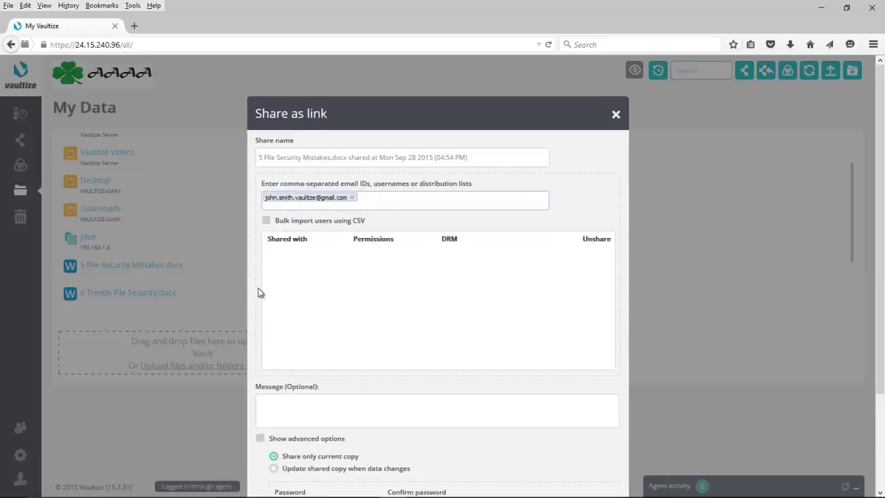
pyautogui.click(595, 202)
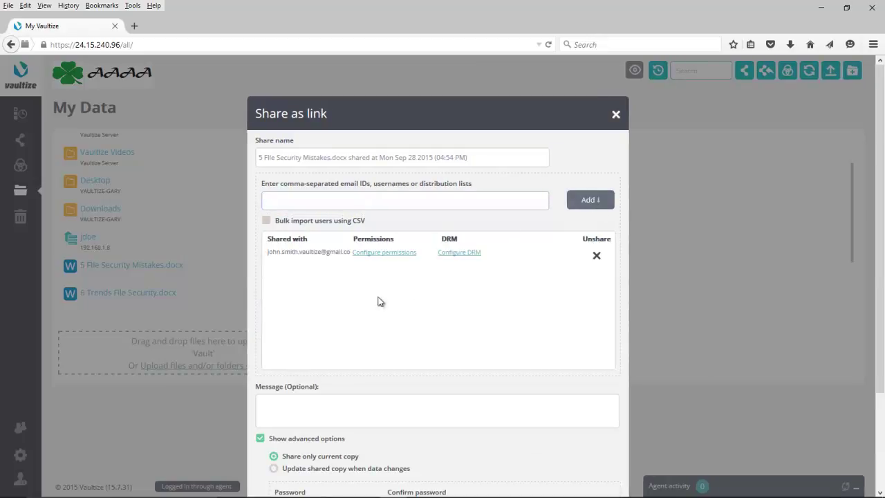
# Set the recipient's permissions to allow watermarked file downloads and disallow DRM file downloads.
pyautogui.click(379, 259)
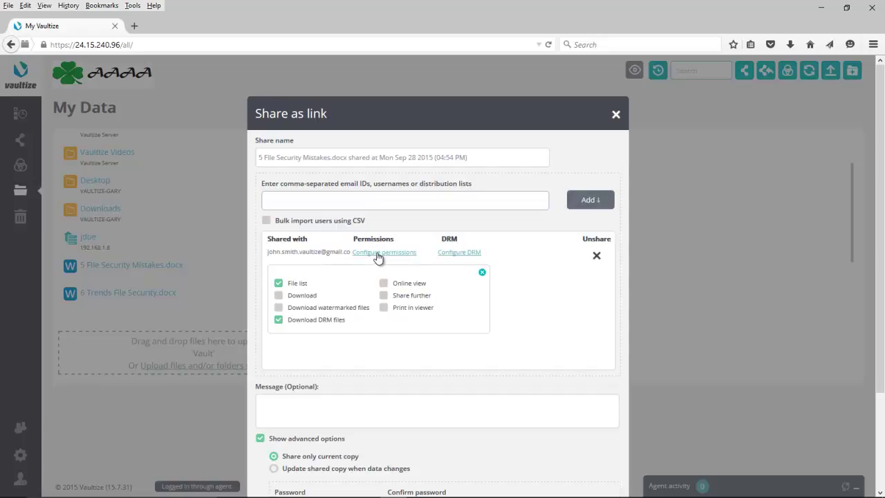
pyautogui.click(278, 308)
pyautogui.click(279, 320)
# Close the permissions popup and scroll down to the share dialog's advanced options.
pyautogui.click(482, 272)
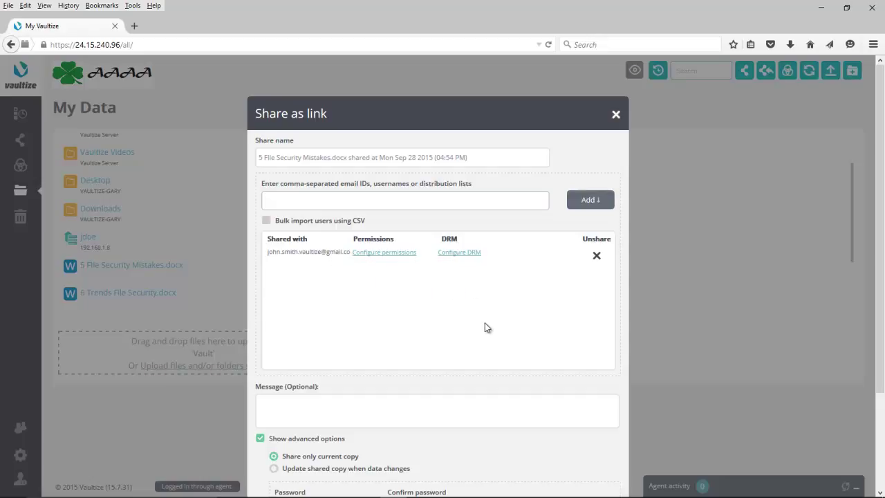
pyautogui.scroll(-1, 485, 323)
pyautogui.scroll(-3, 486, 329)
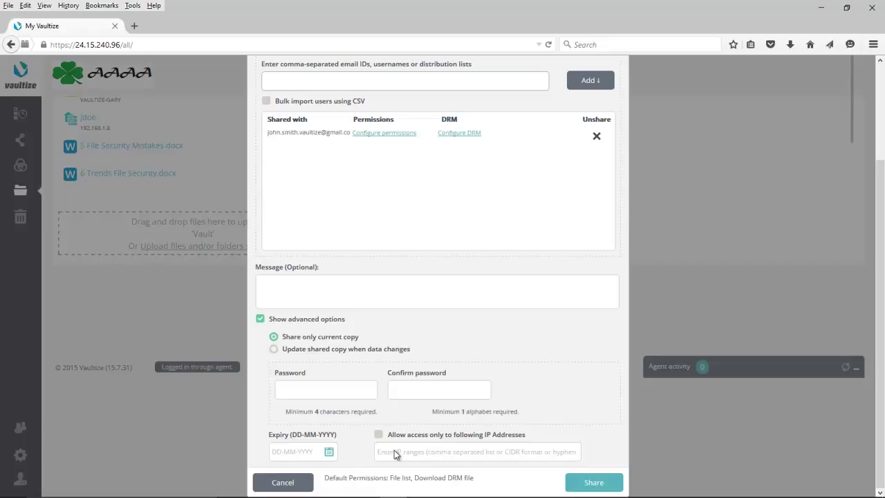
pyautogui.click(589, 486)
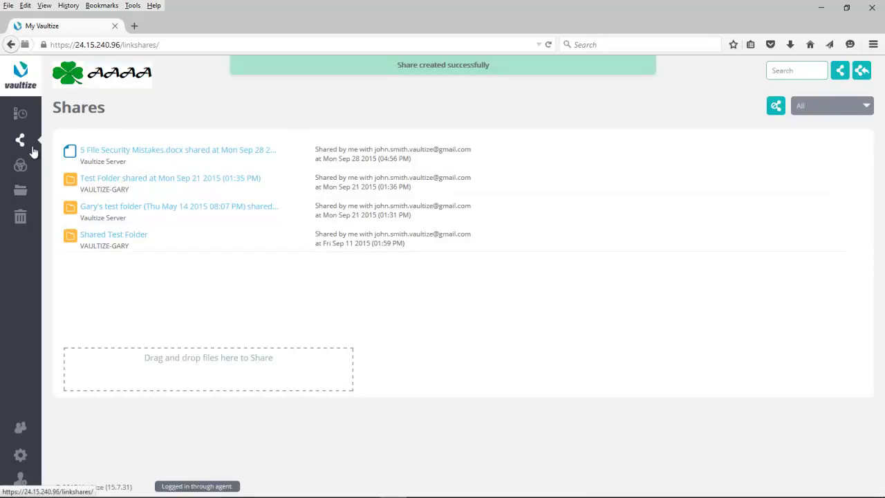
pyautogui.moveTo(131, 156)
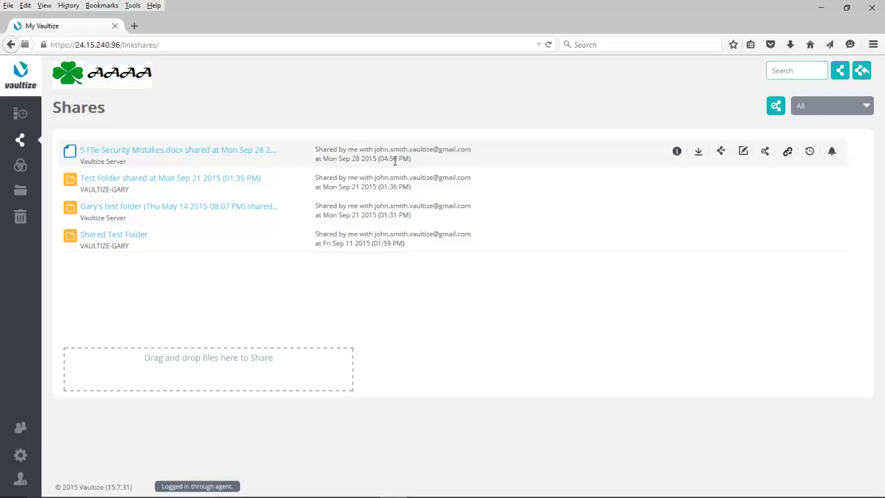
# Check the file share's Share Details, then open and cancel Share further.
pyautogui.click(677, 151)
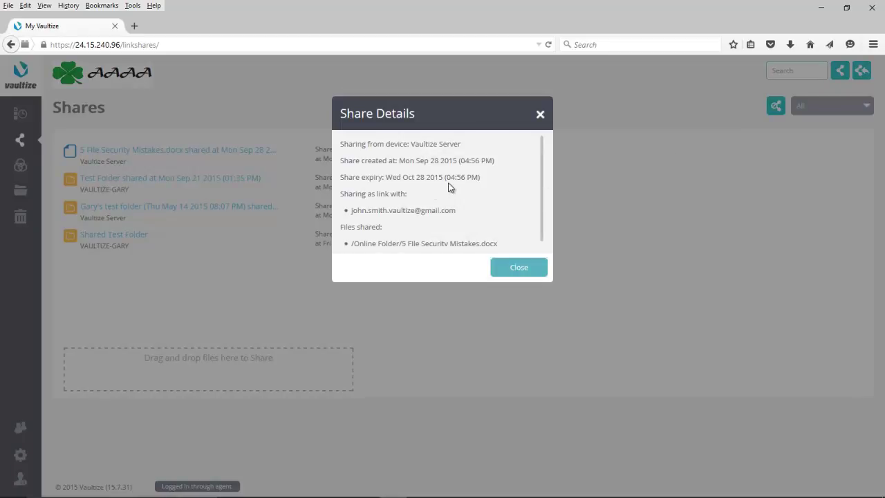
pyautogui.click(516, 266)
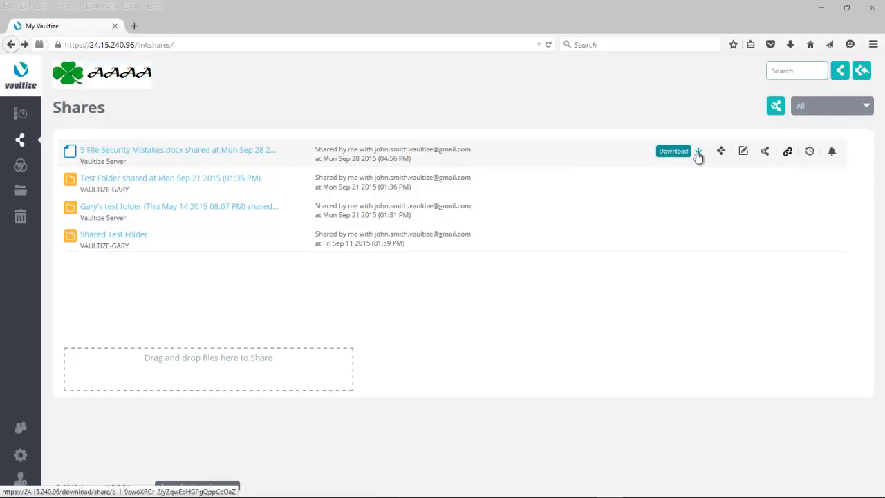
pyautogui.click(721, 152)
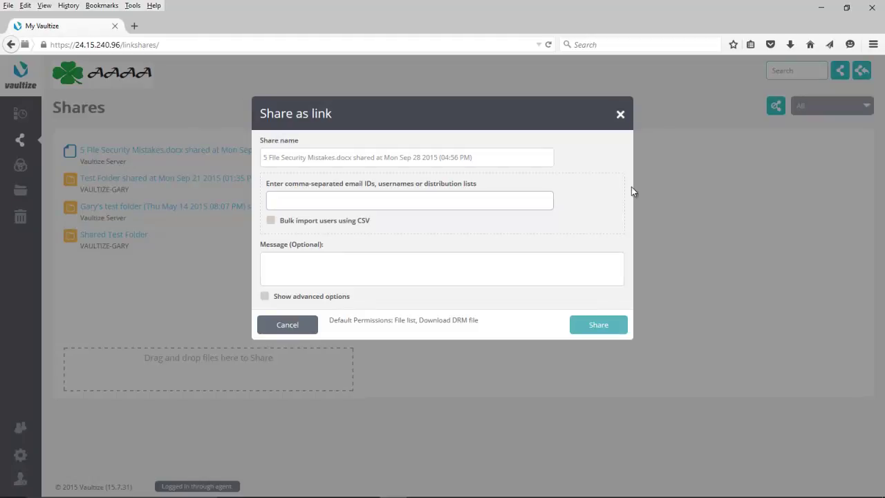
pyautogui.click(288, 328)
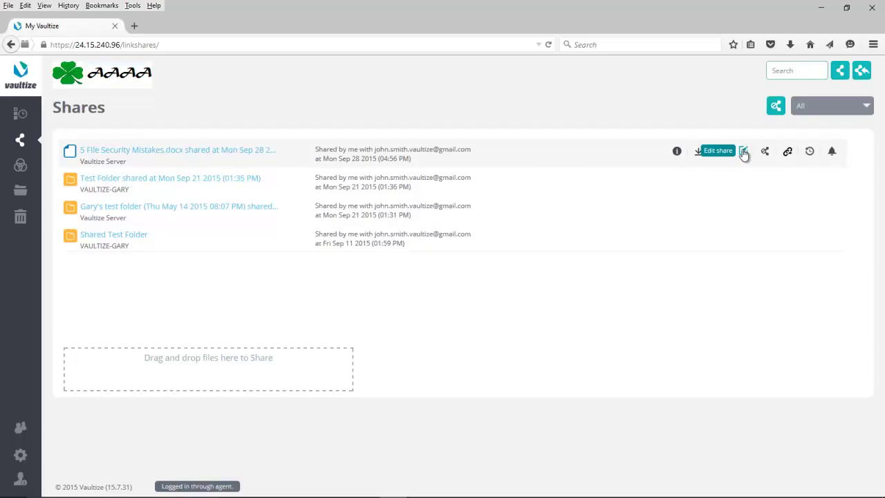
# Review the link share's recipient permissions in Edit Link Share and cancel without changes.
pyautogui.click(743, 152)
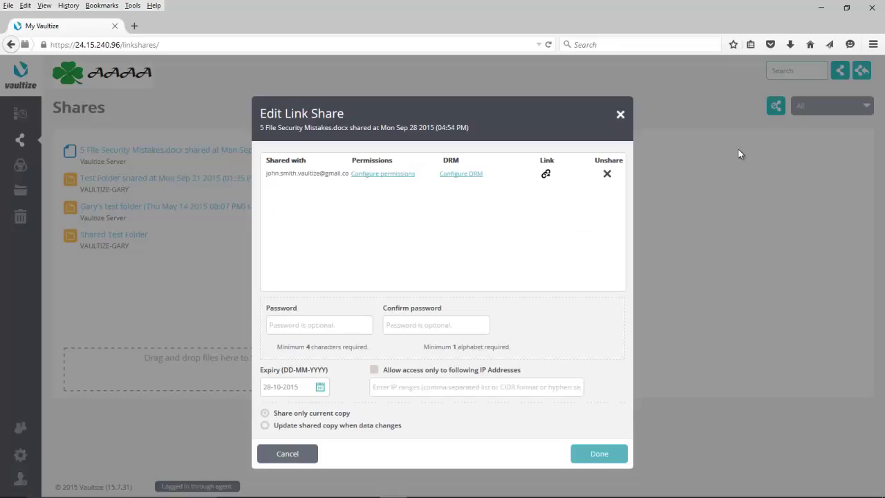
pyautogui.click(377, 175)
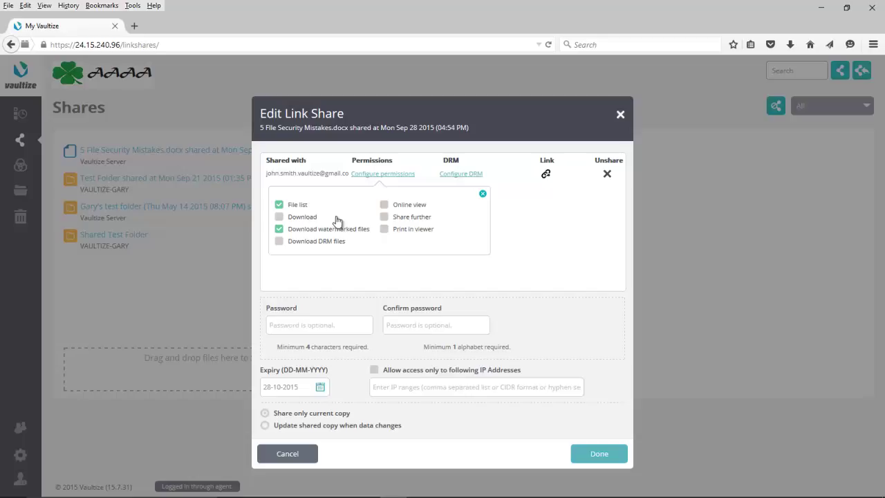
pyautogui.click(287, 454)
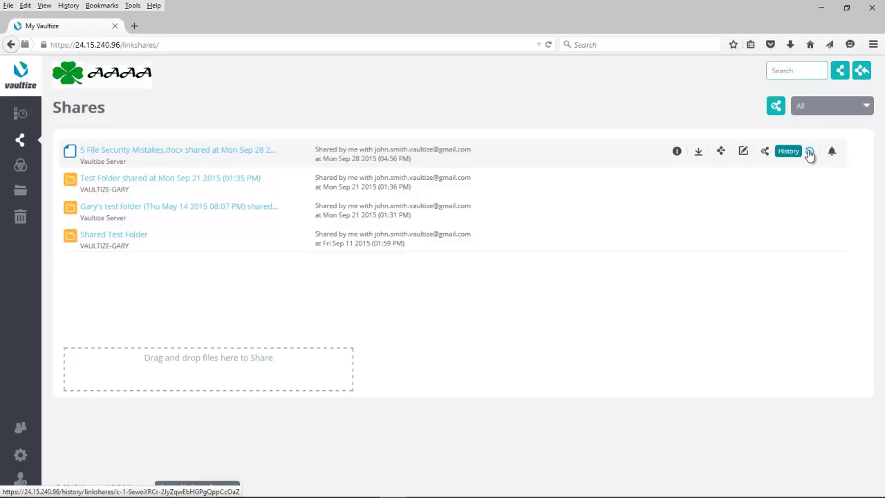
pyautogui.click(809, 153)
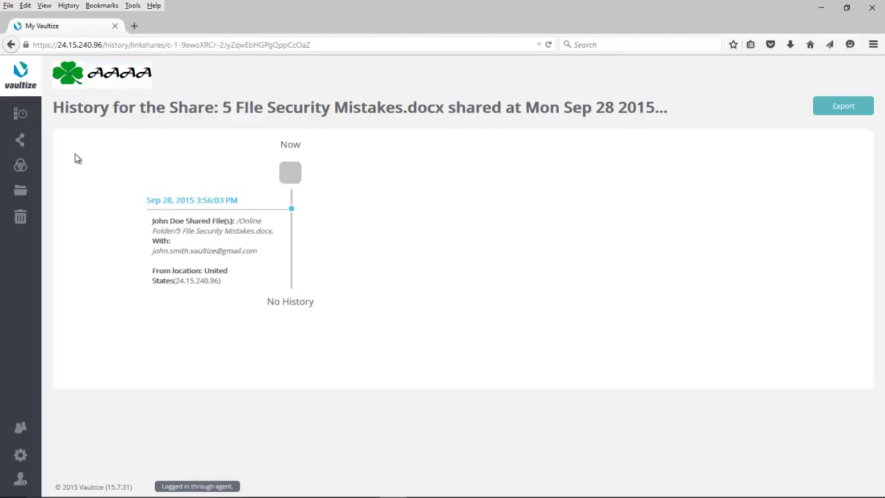
pyautogui.click(21, 142)
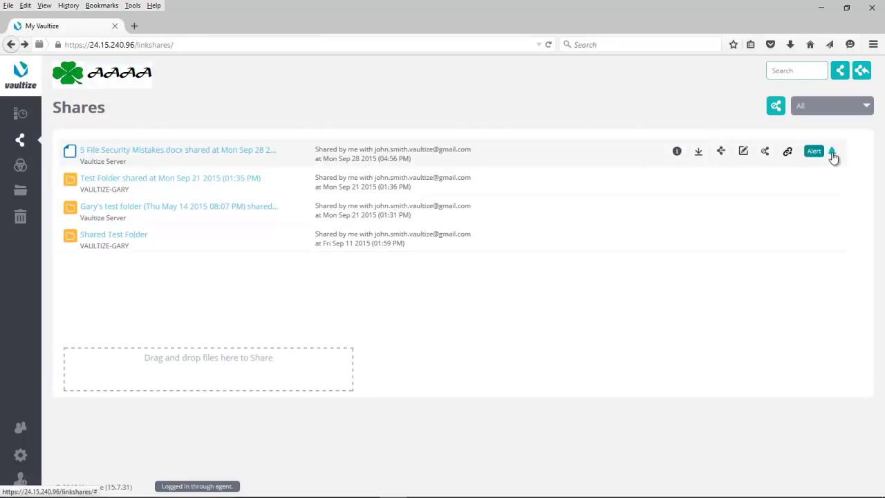
# Toggle the share row's Alert dropdown showing DRM Open, Download, Upload and Violations options.
pyautogui.click(833, 152)
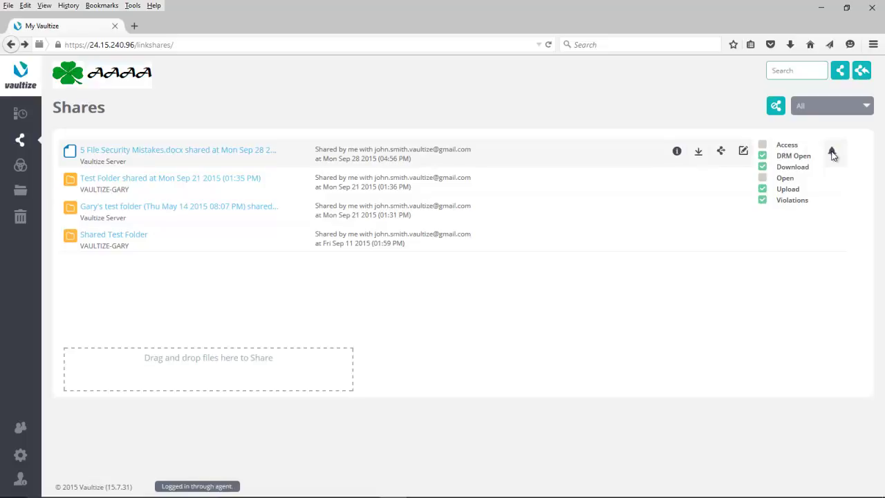
pyautogui.click(832, 153)
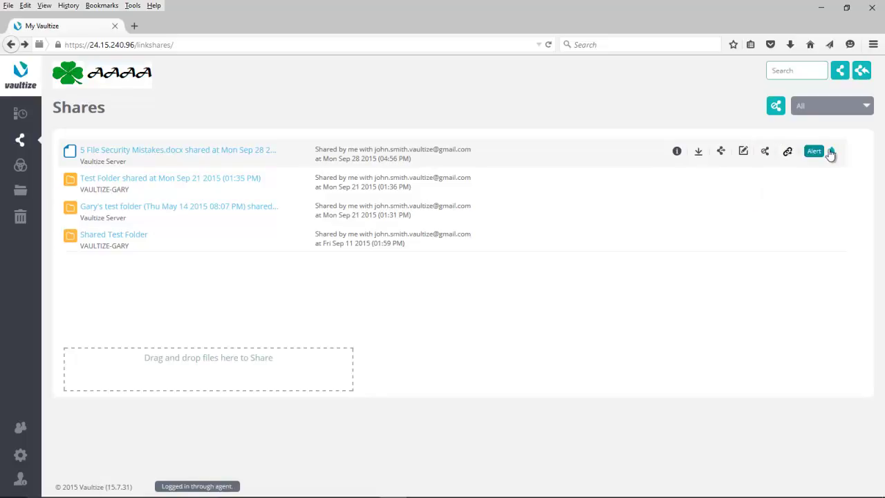
pyautogui.click(830, 153)
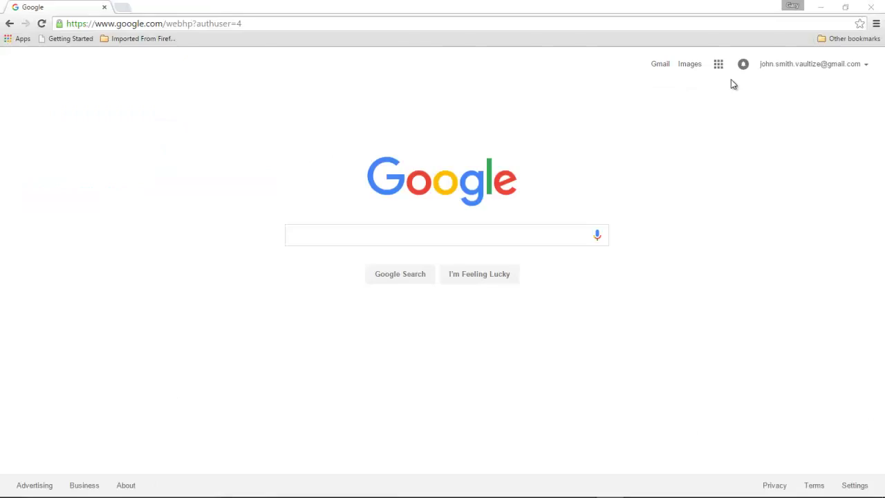
# Open the recipient's Gmail inbox and the shared-file notification email with its link.
pyautogui.click(659, 64)
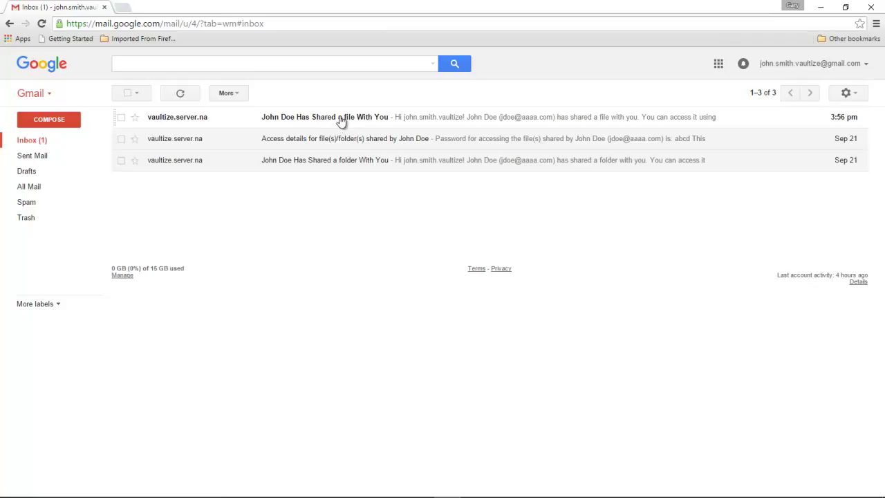
pyautogui.click(341, 121)
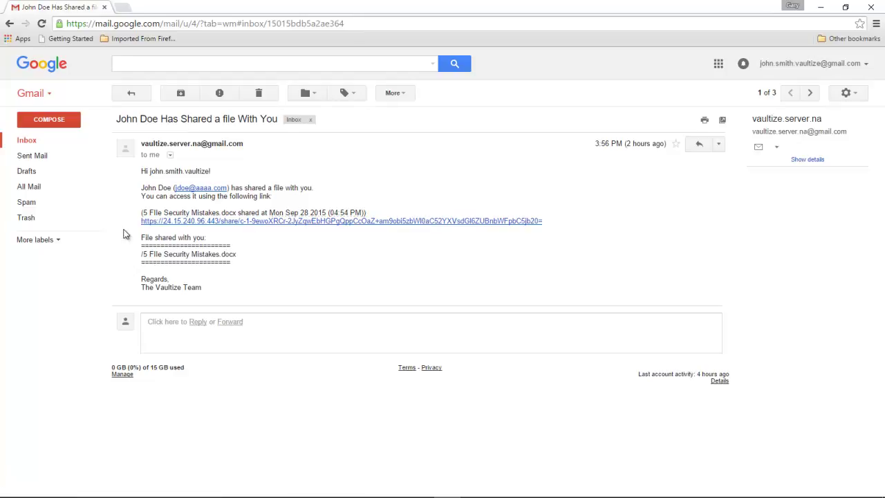
# Follow the emailed share link and download the watermarked copy of 5 File Security Mistakes.docx.
pyautogui.click(505, 222)
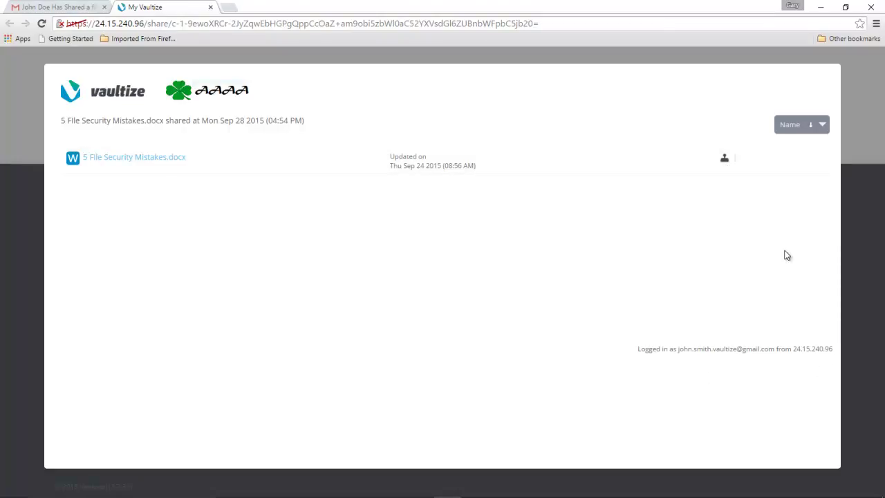
pyautogui.click(725, 160)
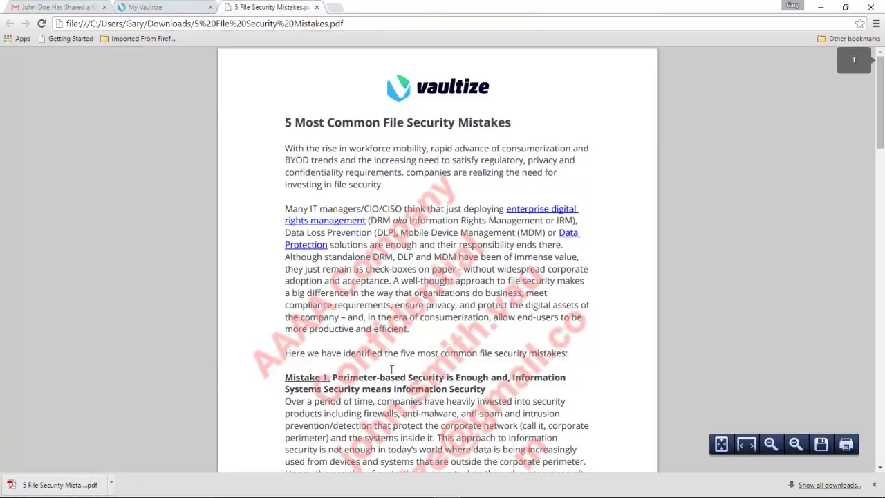
# Scroll through pages 1 and 2 of 5 File Security Mistakes.pdf to check the red watermark, then return to the top.
pyautogui.scroll(-1, 466, 371)
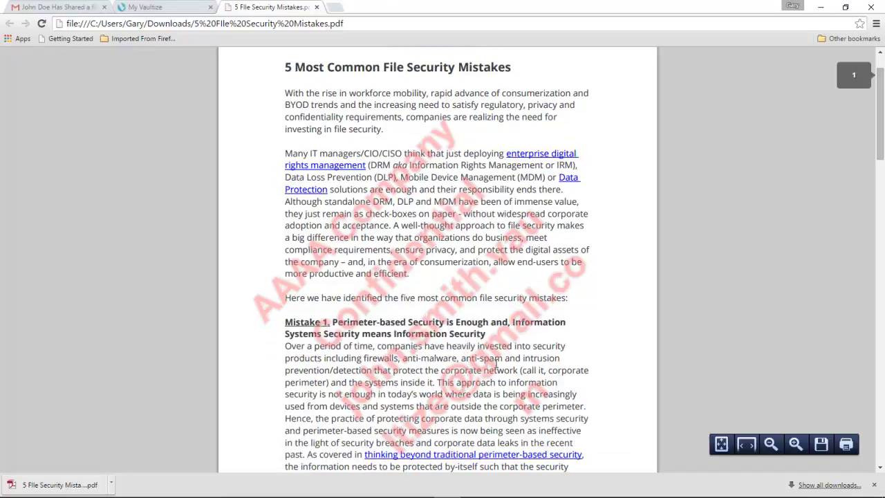
pyautogui.scroll(-3, 496, 363)
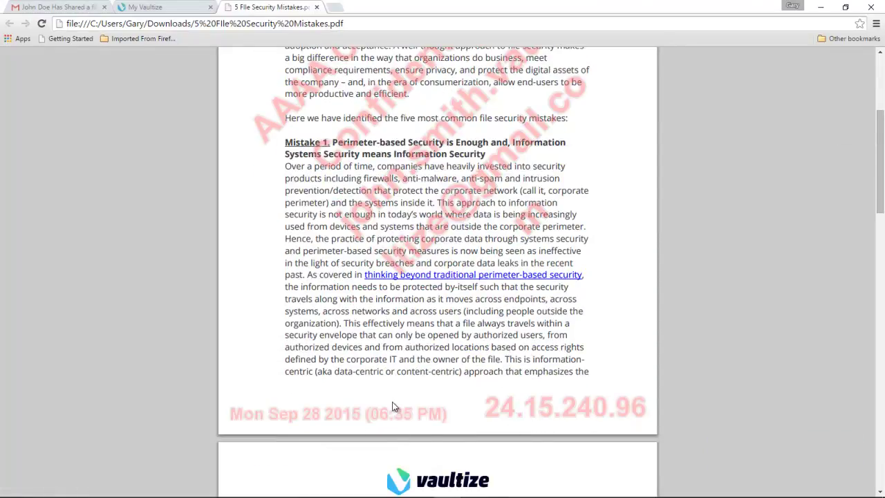
pyautogui.scroll(-6, 393, 406)
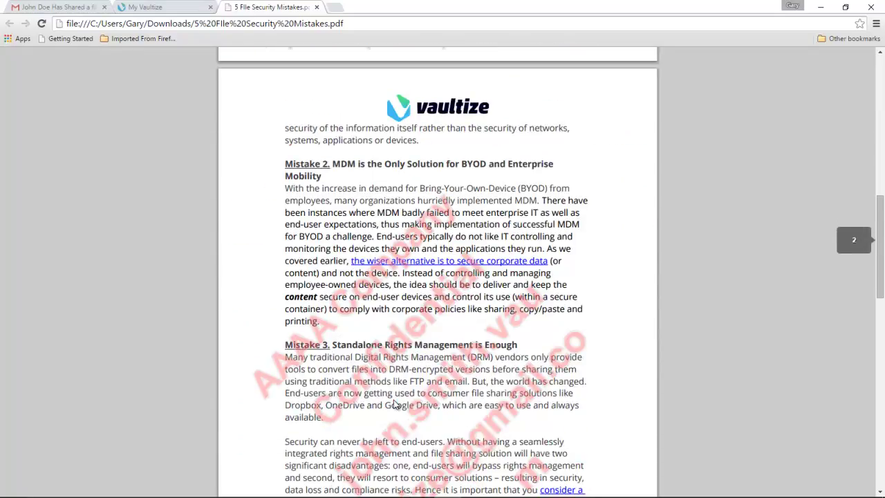
pyautogui.scroll(-2, 395, 404)
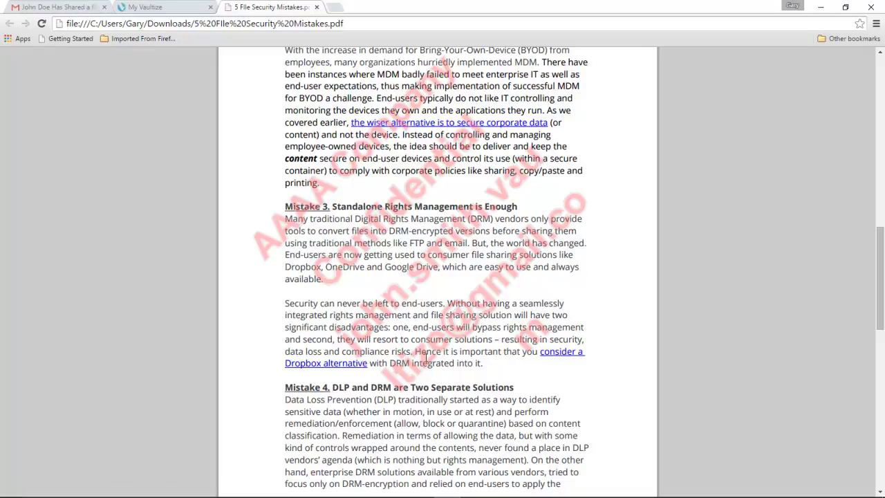
pyautogui.scroll(5, 381, 342)
pyautogui.scroll(6, 425, 359)
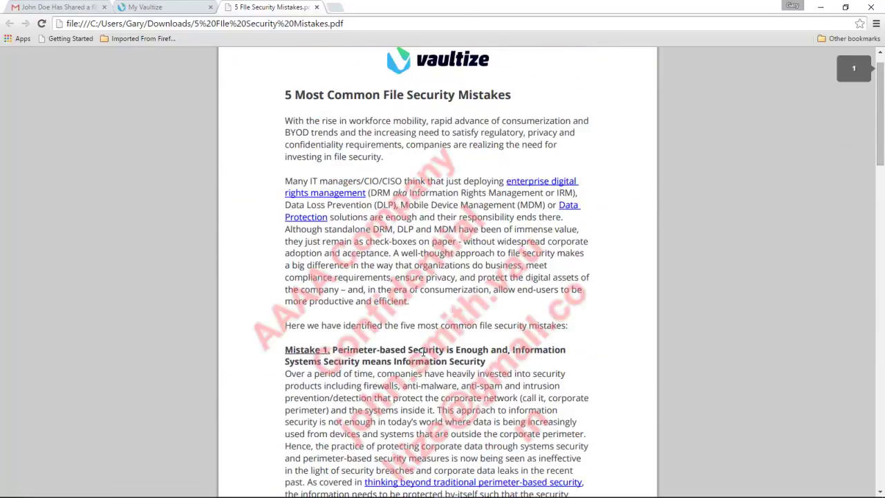